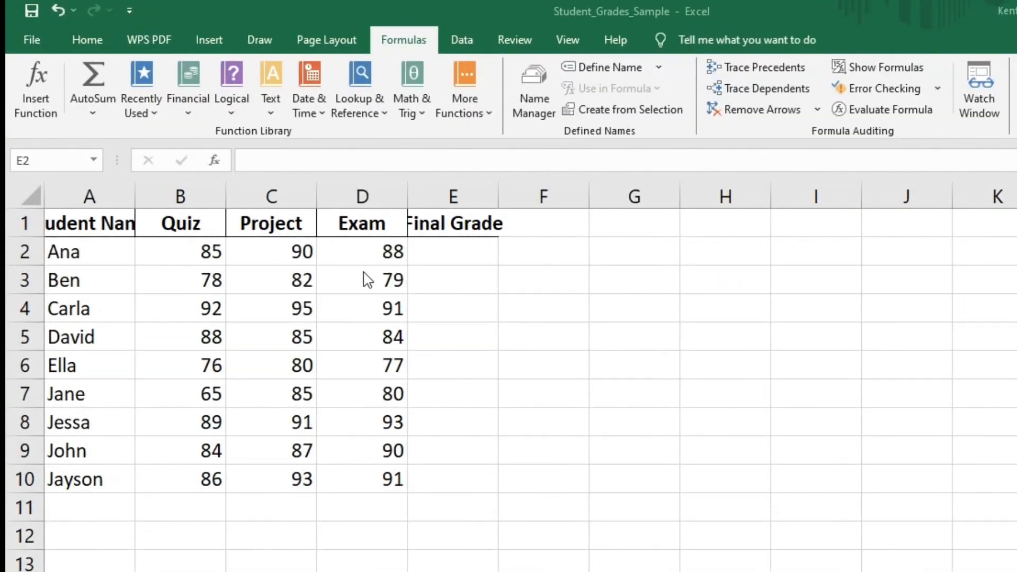
# - Start inserting a function into cell E2, the first Final Grade cell
pyautogui.click(460, 253)
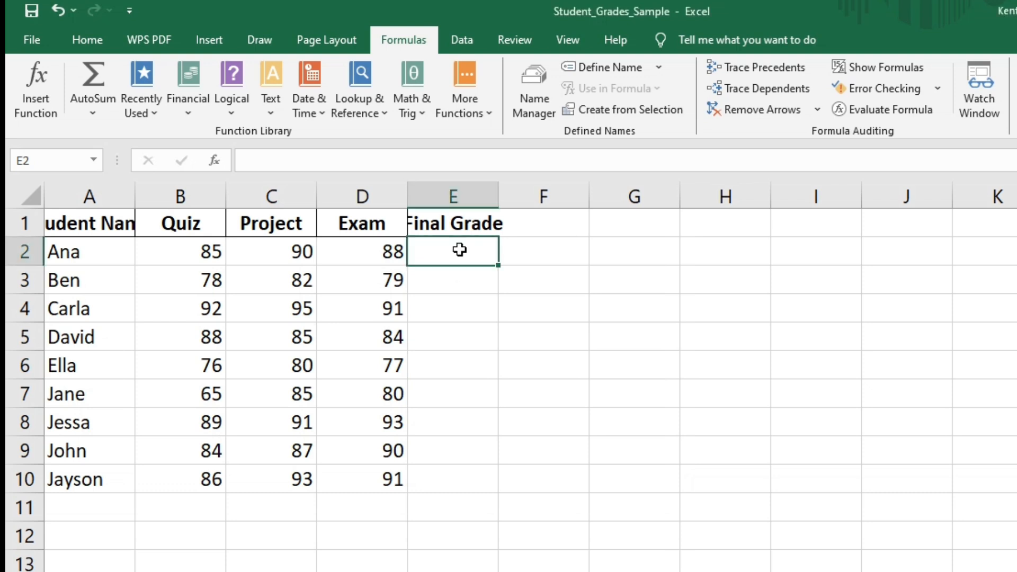
pyautogui.click(459, 221)
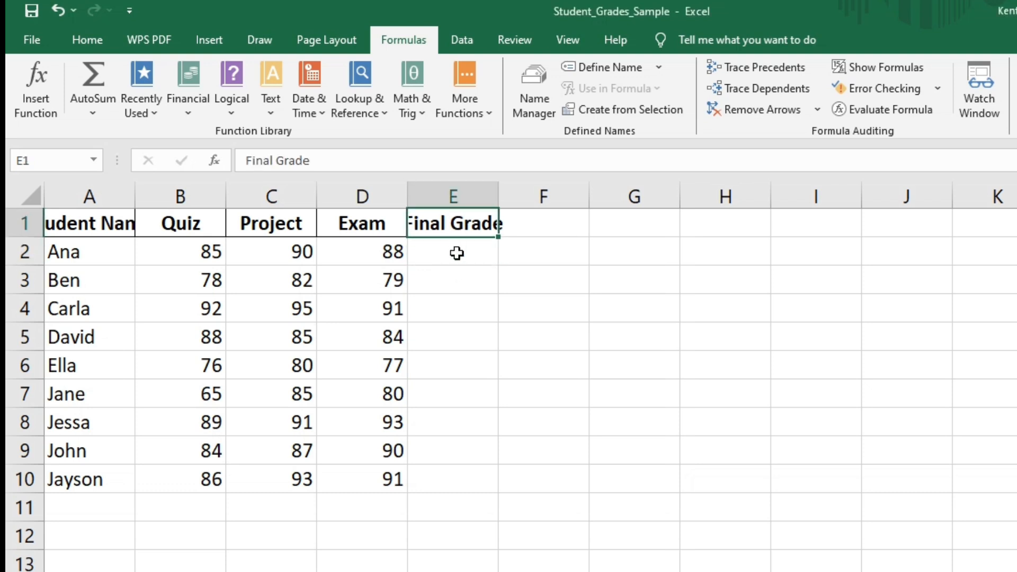
pyautogui.click(457, 253)
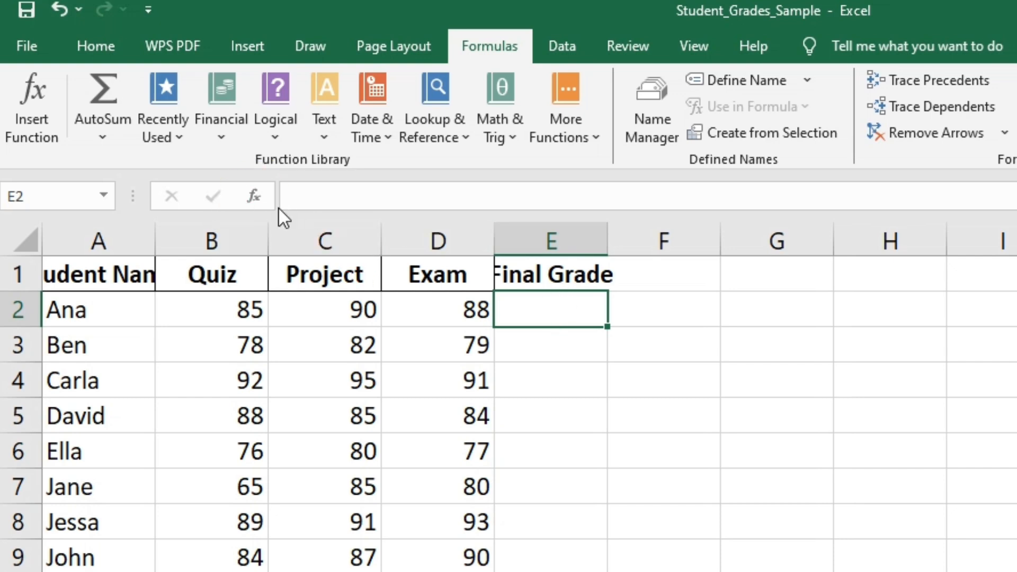
pyautogui.click(95, 42)
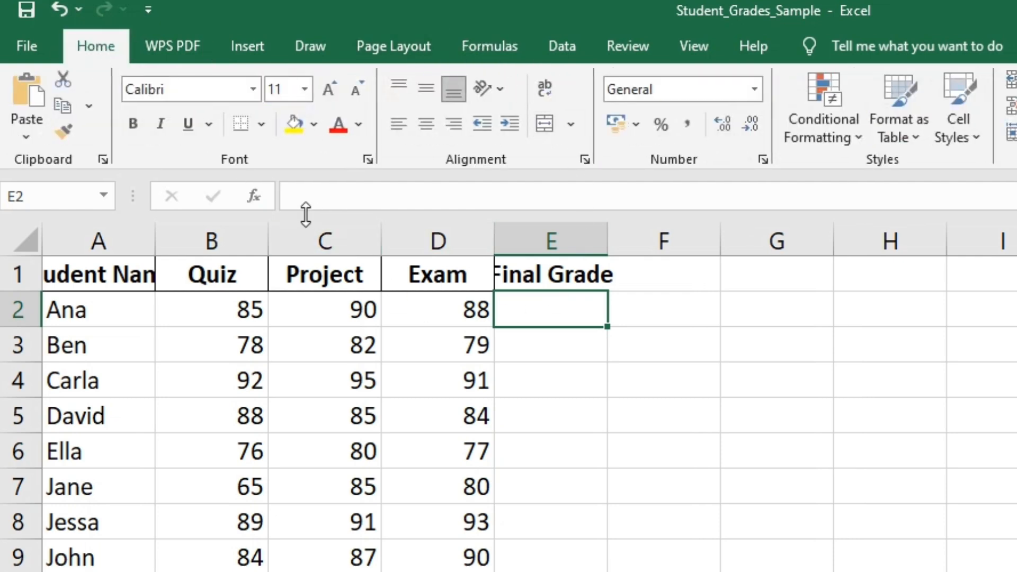
pyautogui.click(503, 42)
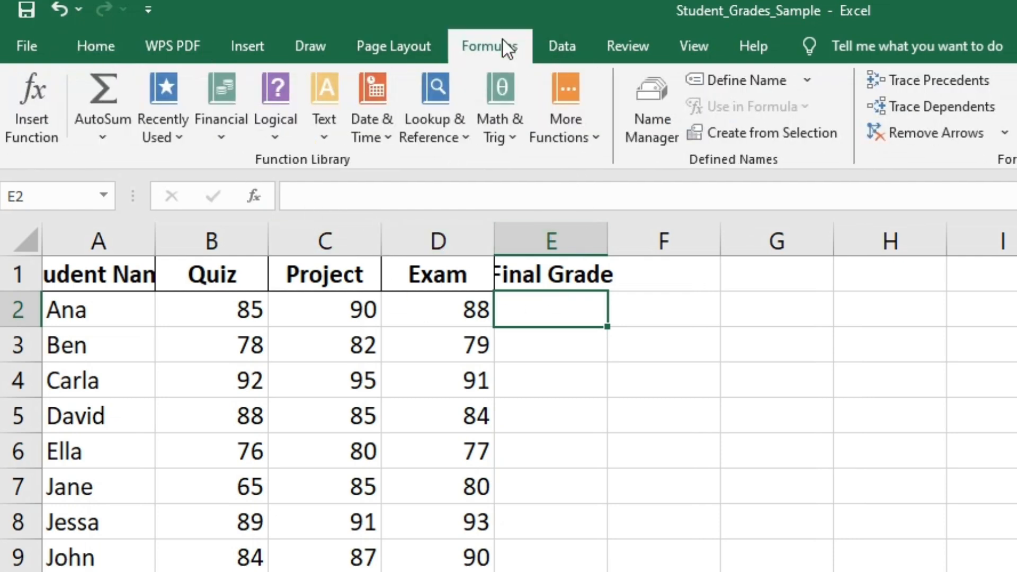
pyautogui.click(41, 127)
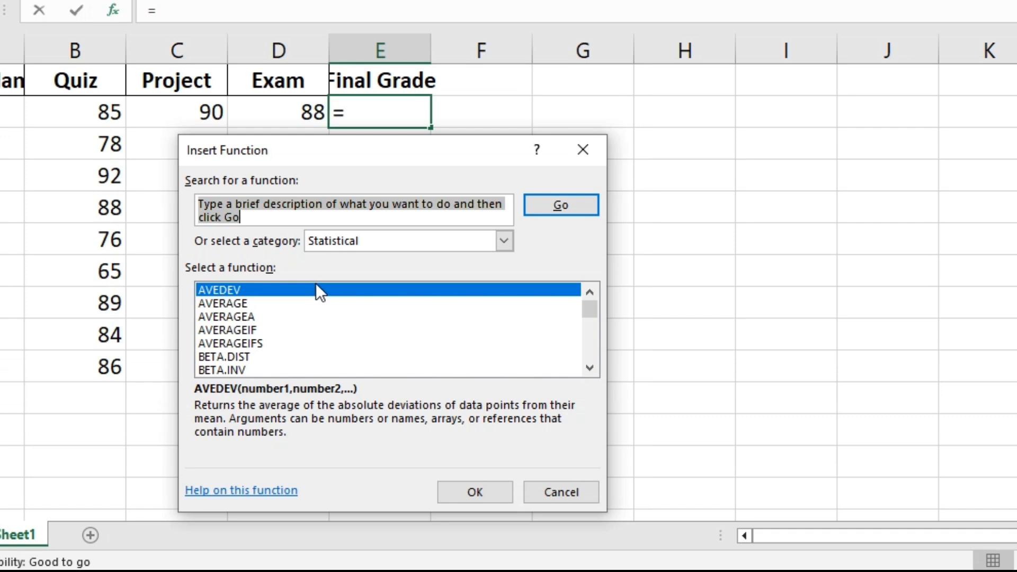
# - Search the available functions for SUM and look through the suggested functions
pyautogui.click(293, 214)
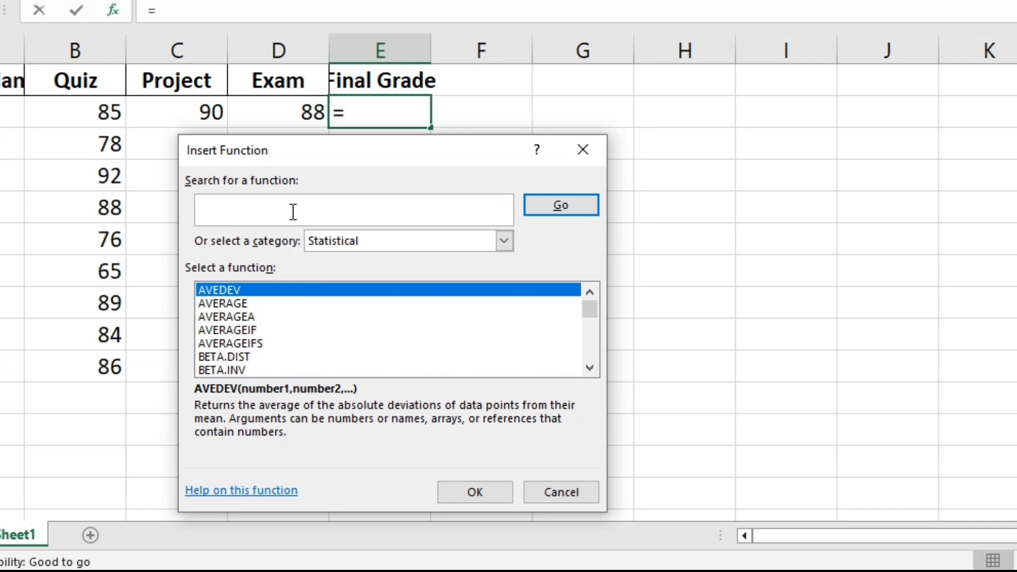
pyautogui.write('SUM')
pyautogui.press('Return')
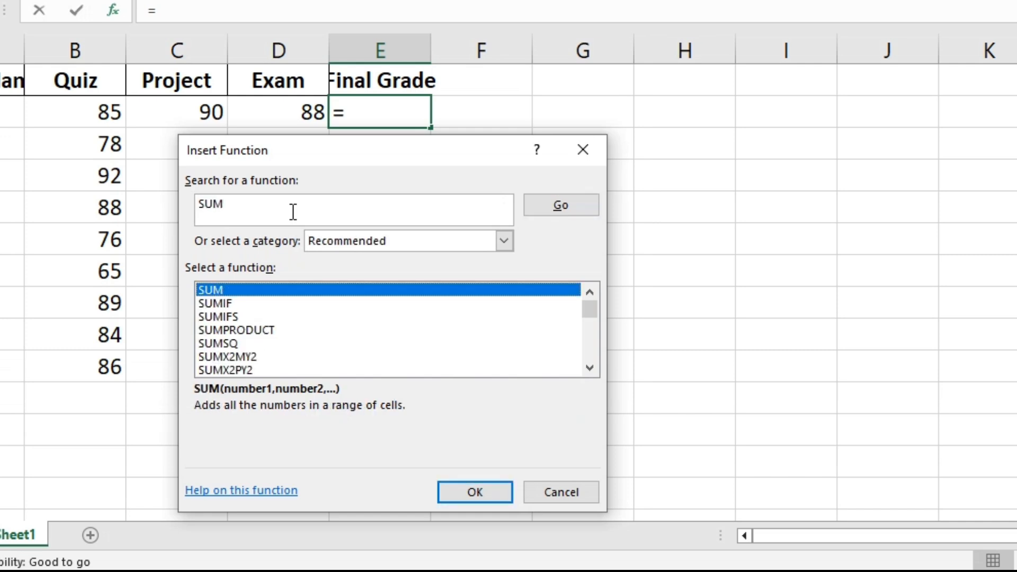
pyautogui.scroll(-5, 363, 302)
pyautogui.scroll(4, 362, 301)
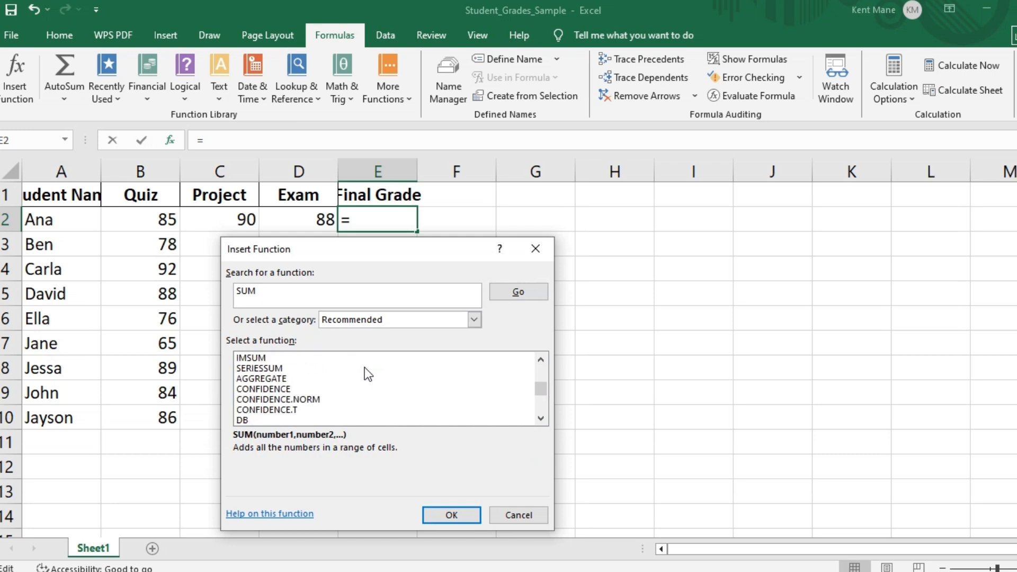
pyautogui.scroll(1, 364, 368)
# - Search the available functions for "average" instead and look through the suggested functions
pyautogui.click(306, 290)
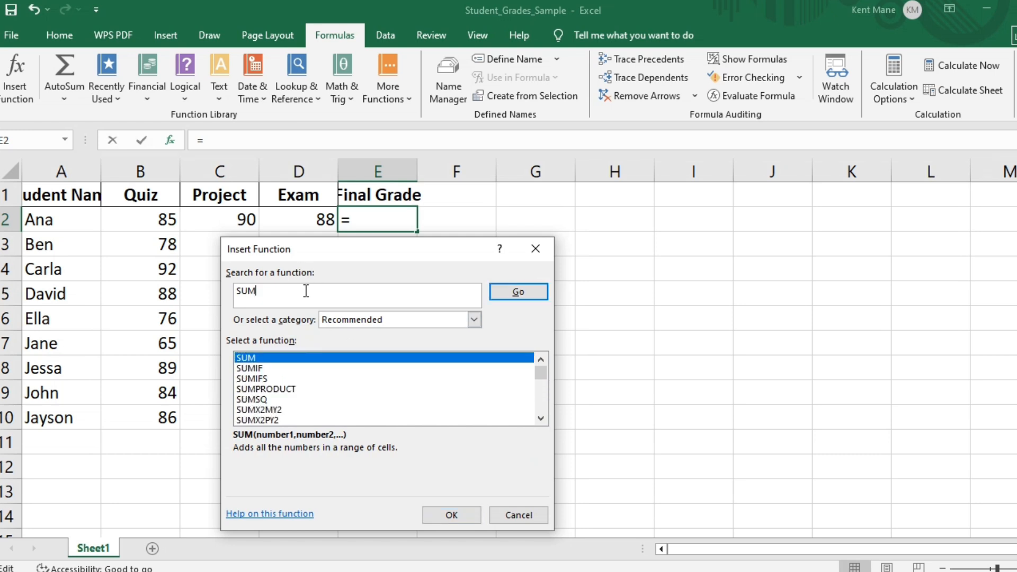
pyautogui.press('BackSpace')
pyautogui.press('BackSpace')
pyautogui.press('BackSpace')
pyautogui.write('average')
pyautogui.press('Return')
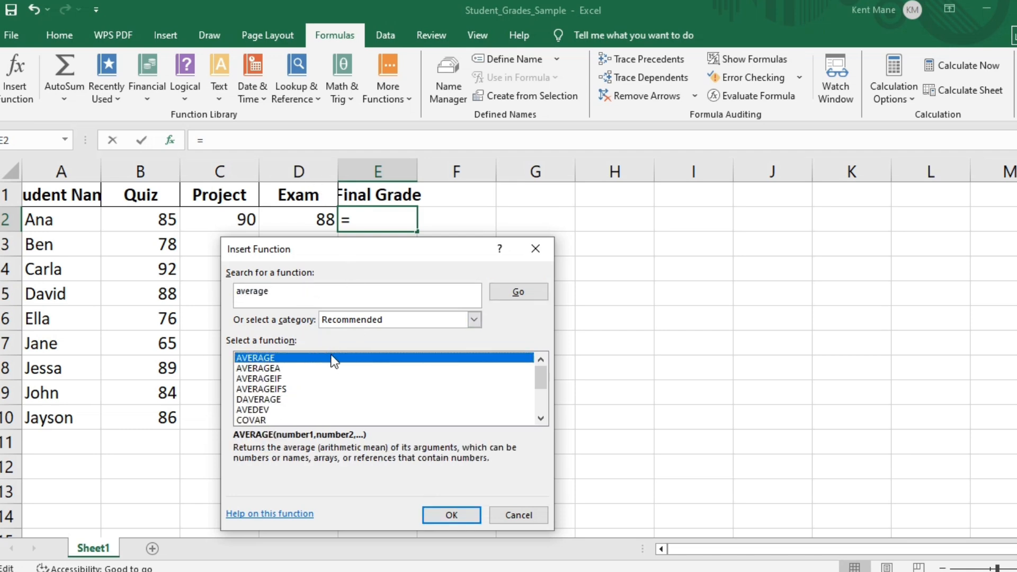
pyautogui.scroll(-1, 337, 364)
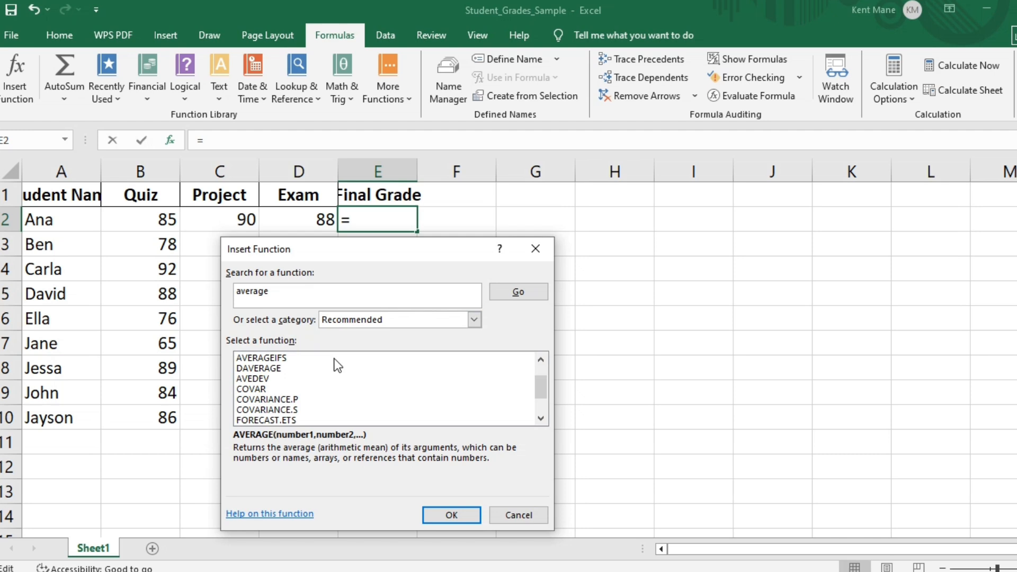
pyautogui.scroll(-1, 336, 365)
pyautogui.scroll(-1, 337, 365)
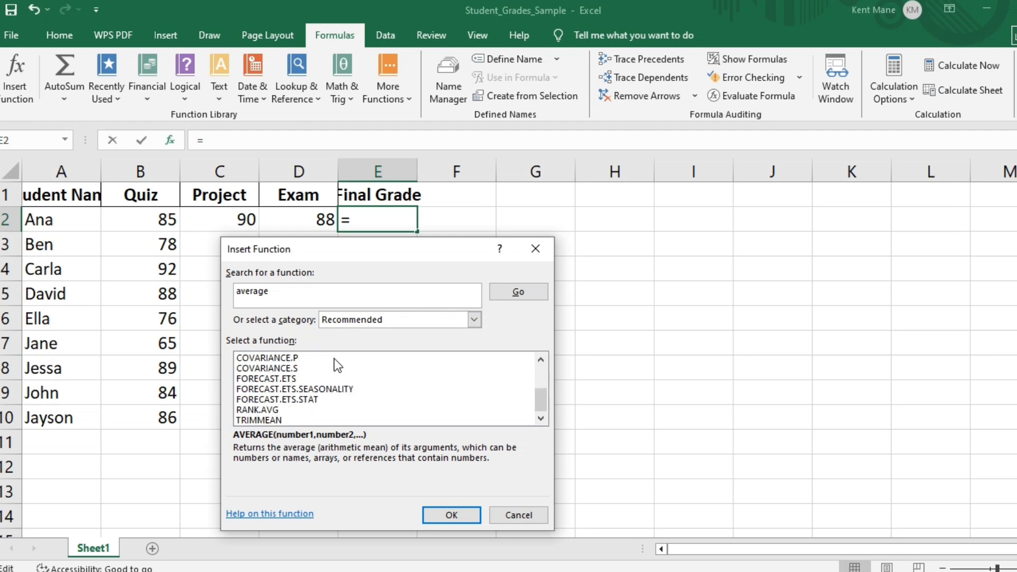
pyautogui.scroll(3, 337, 364)
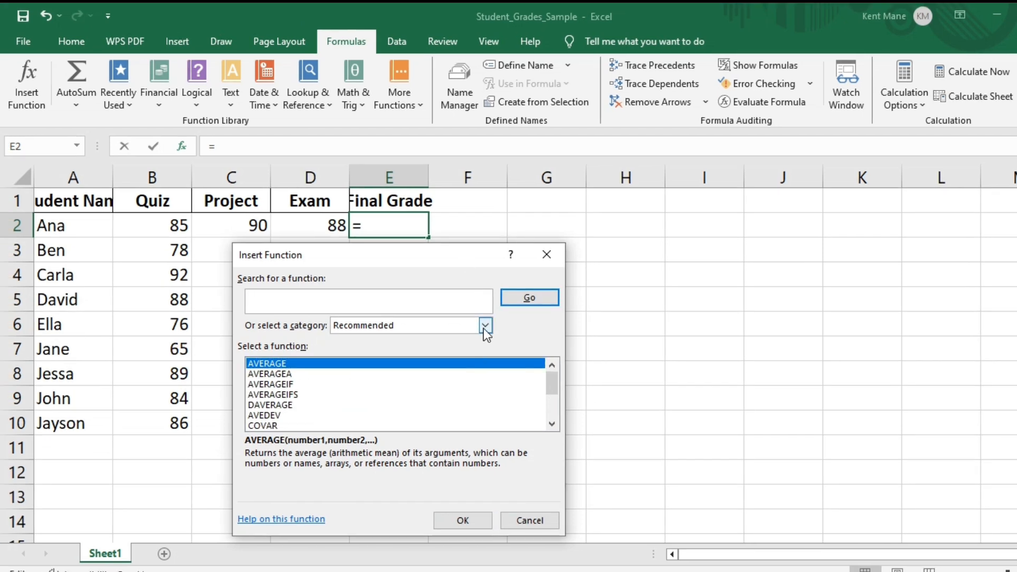
# - Browse the functions in the Most Recently Used, All, and Date & Time categories
pyautogui.click(485, 327)
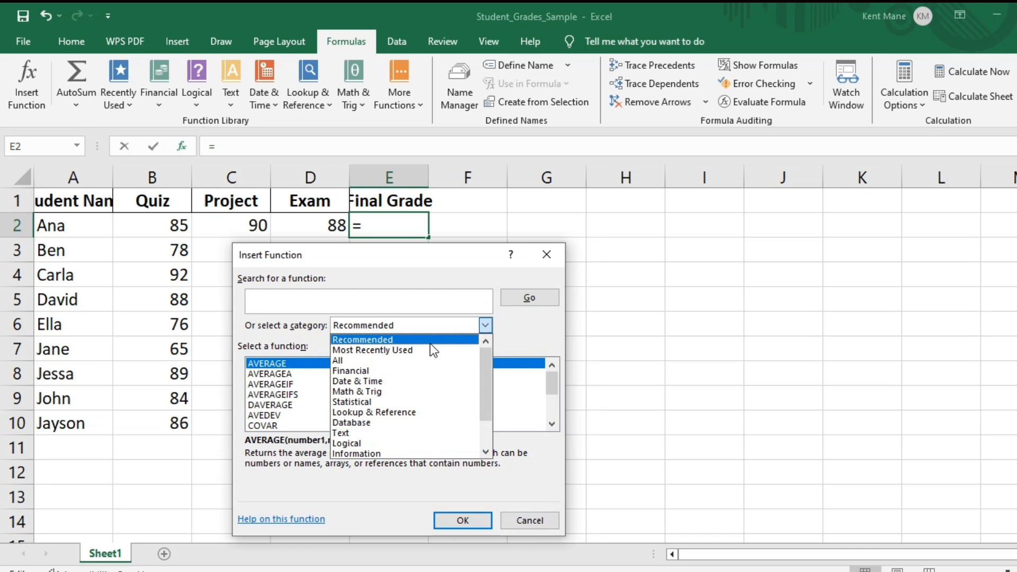
pyautogui.click(483, 325)
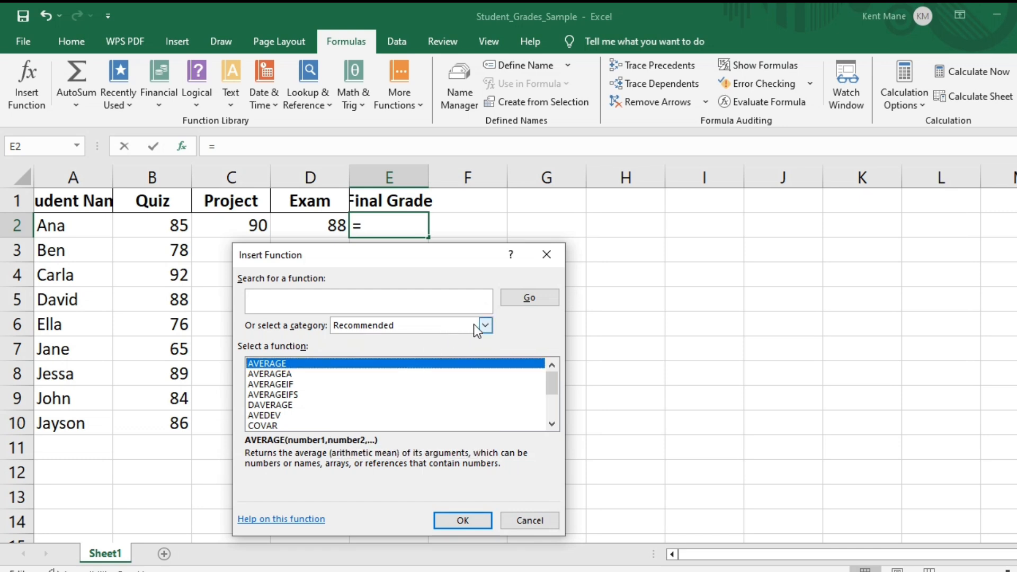
pyautogui.click(482, 326)
pyautogui.click(452, 351)
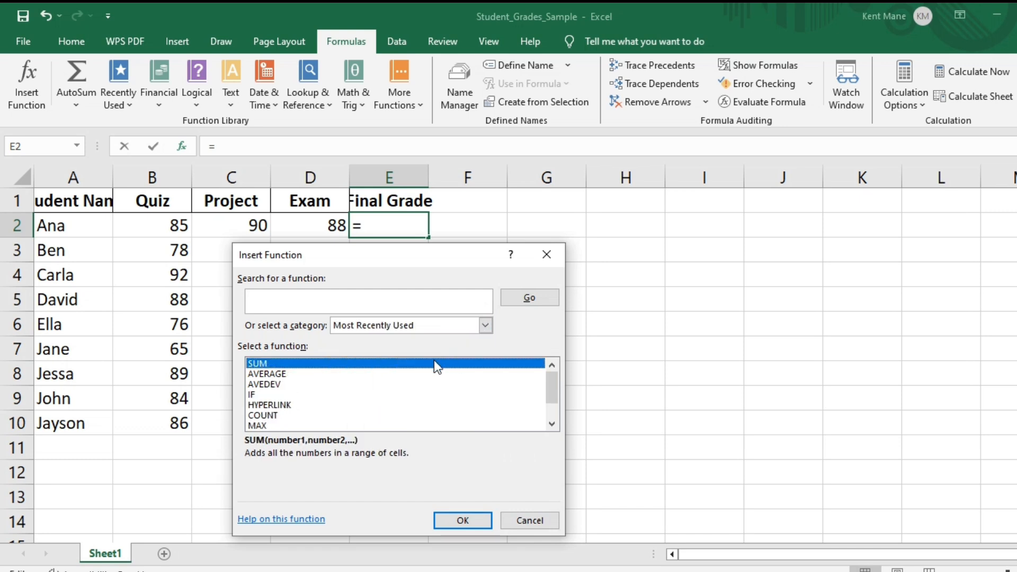
pyautogui.scroll(-1, 418, 381)
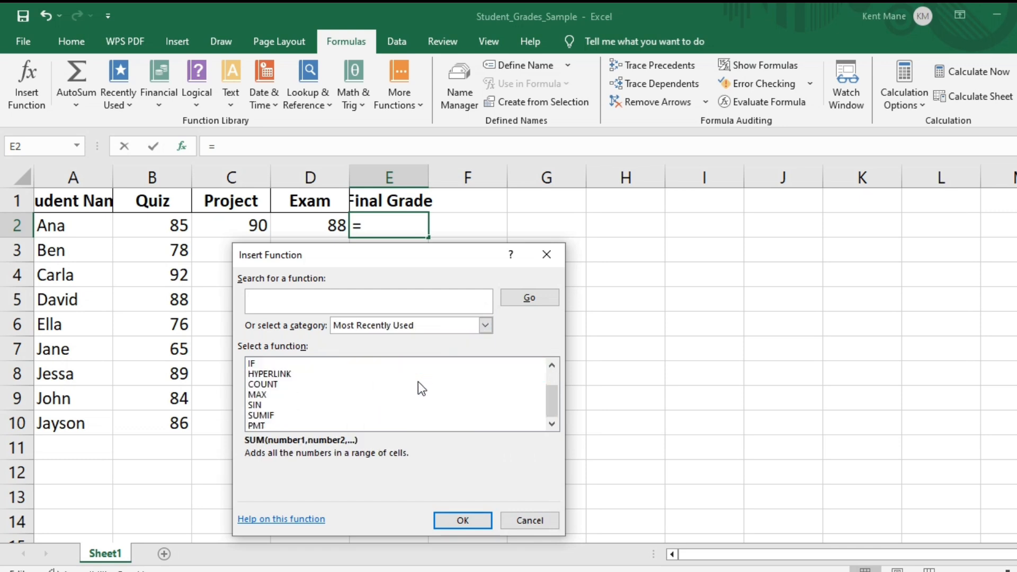
pyautogui.click(485, 326)
pyautogui.click(459, 361)
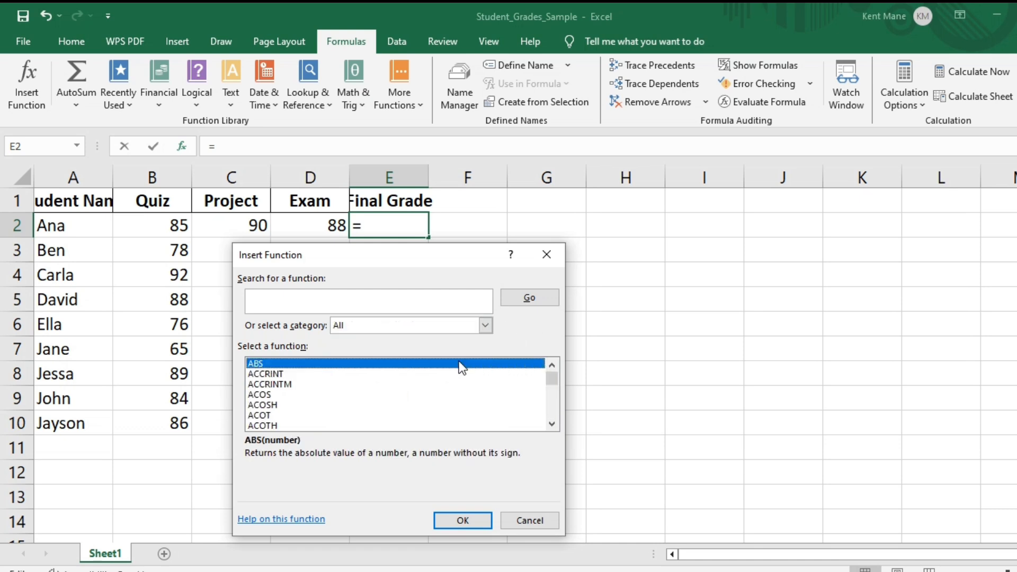
pyautogui.scroll(-6, 461, 405)
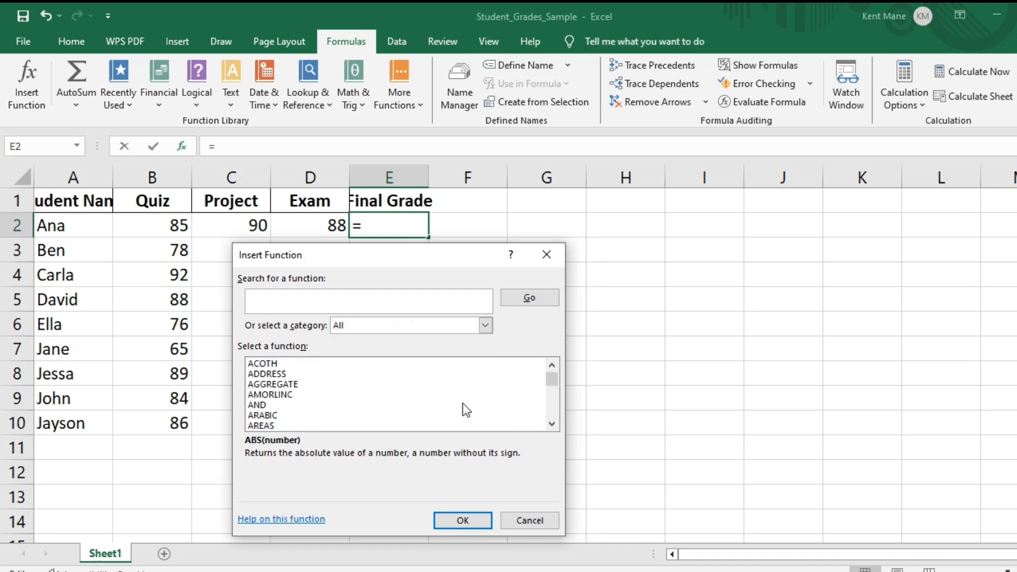
pyautogui.click(485, 325)
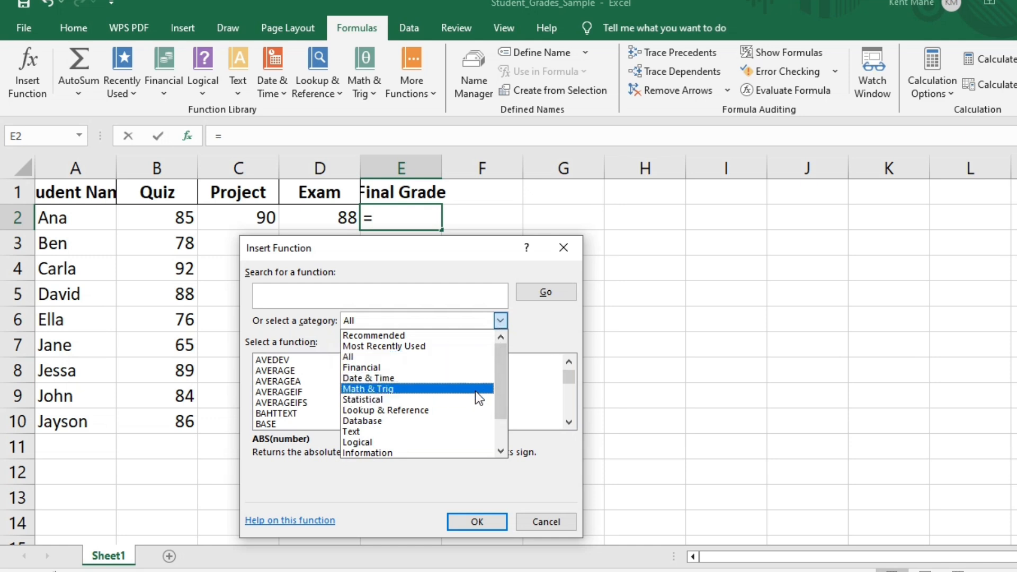
pyautogui.click(463, 379)
pyautogui.scroll(-3, 463, 380)
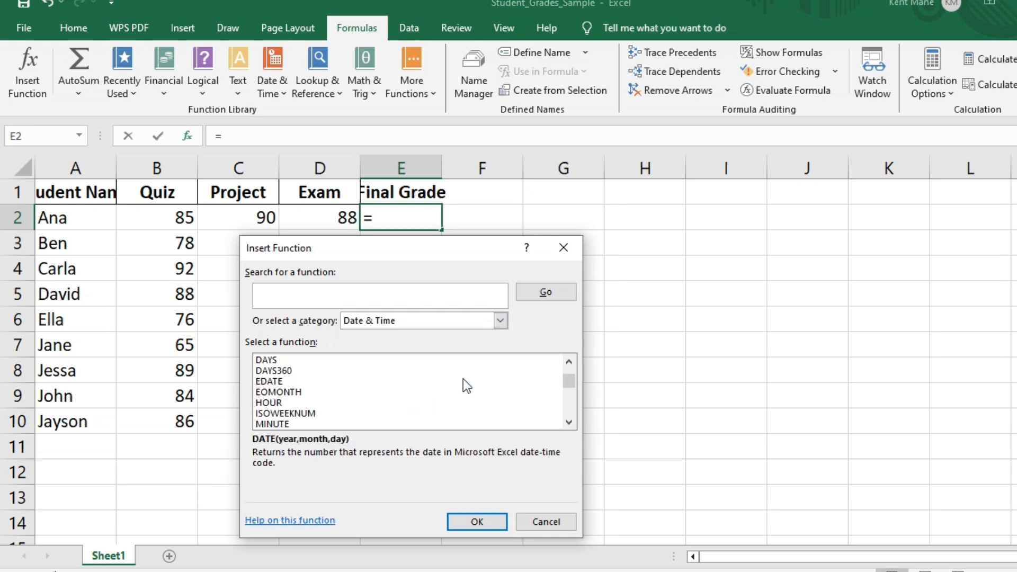
# - Insert the AVERAGE function from the Statistical category into cell E2
pyautogui.click(501, 320)
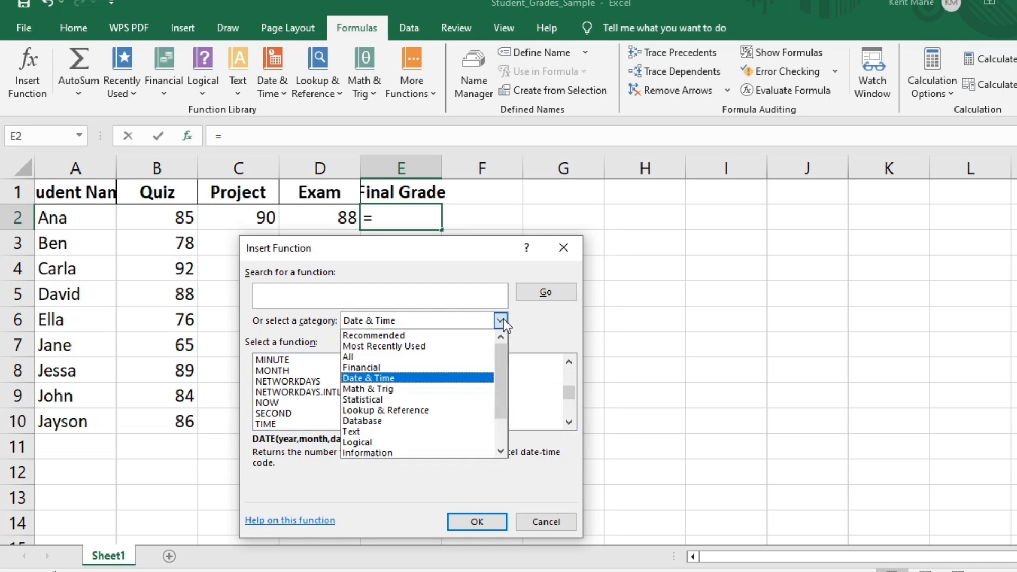
pyautogui.click(473, 400)
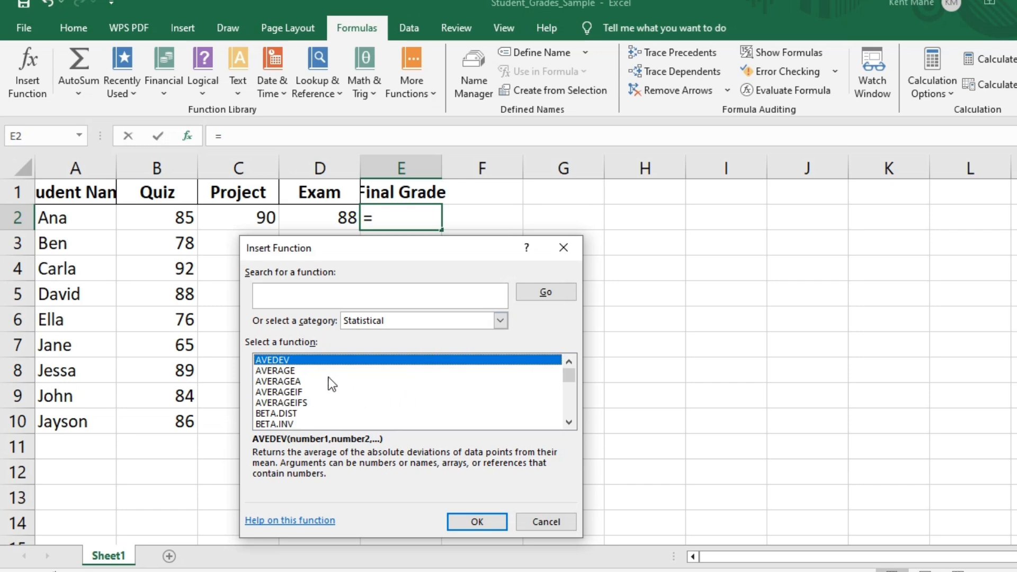
pyautogui.scroll(-1, 350, 384)
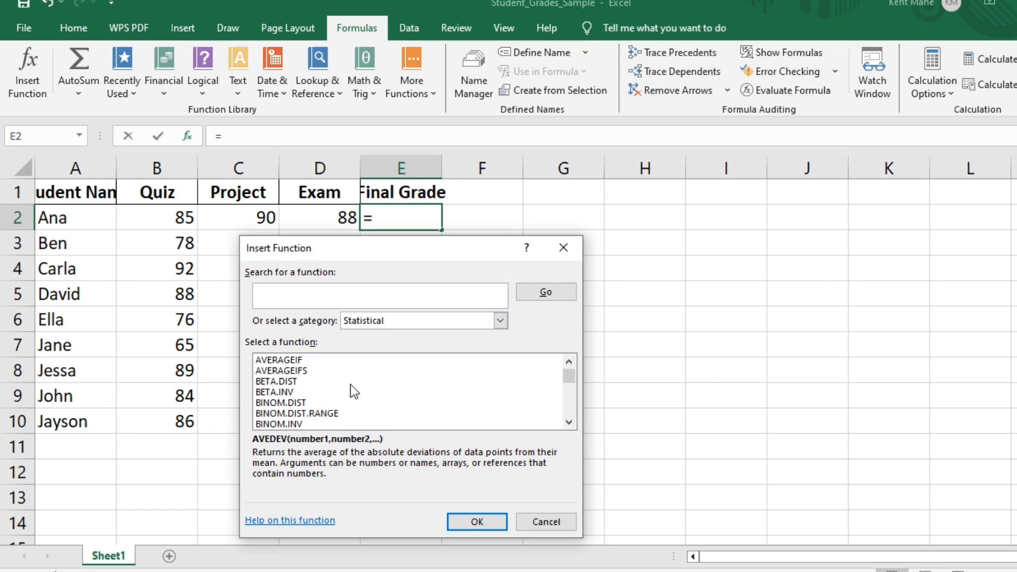
pyautogui.scroll(1, 351, 384)
pyautogui.click(308, 369)
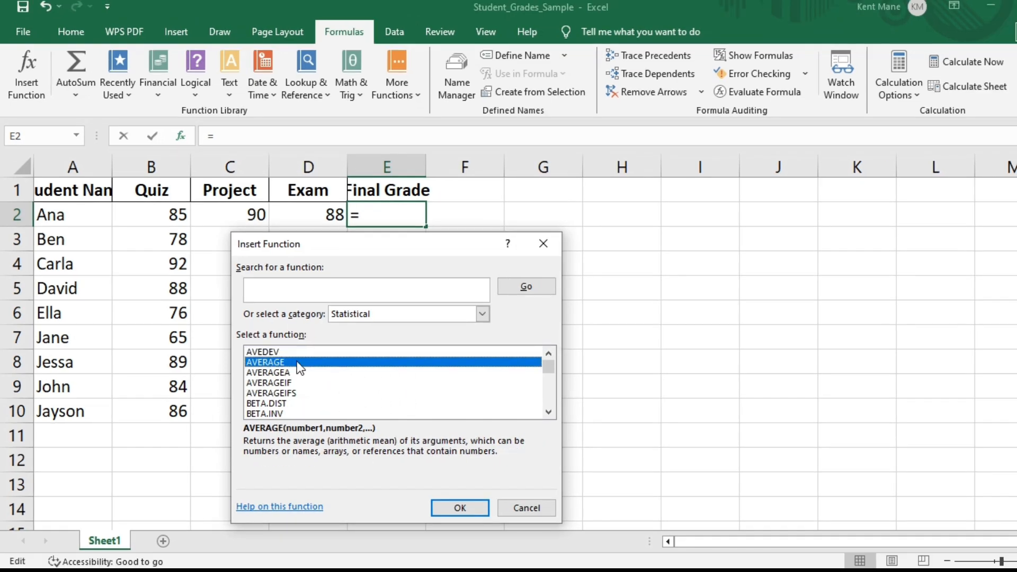
pyautogui.click(461, 508)
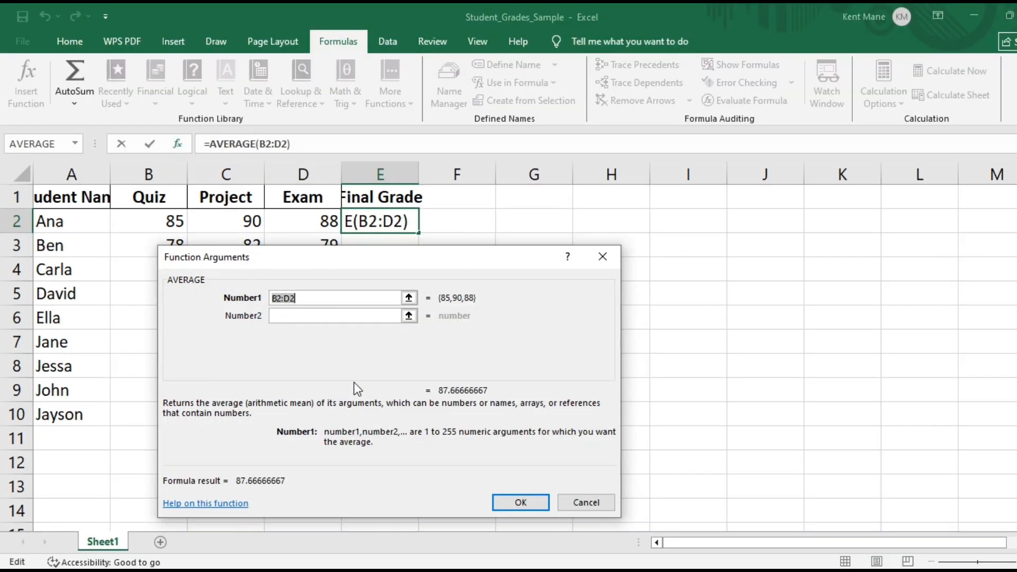
# - Set the AVERAGE function's Number1 argument to the range B2:D2 and complete the formula
pyautogui.press('BackSpace')
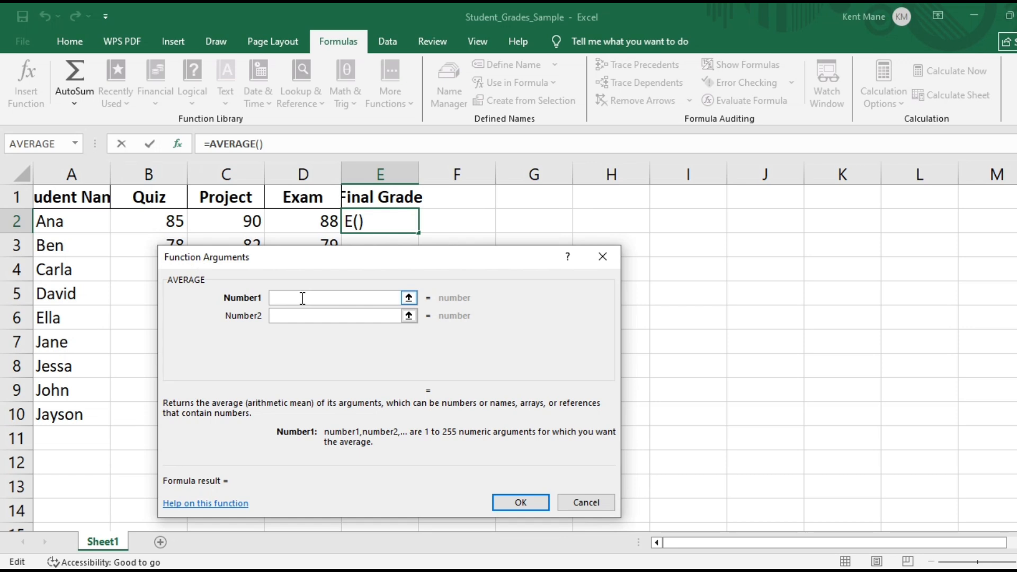
pyautogui.write('B')
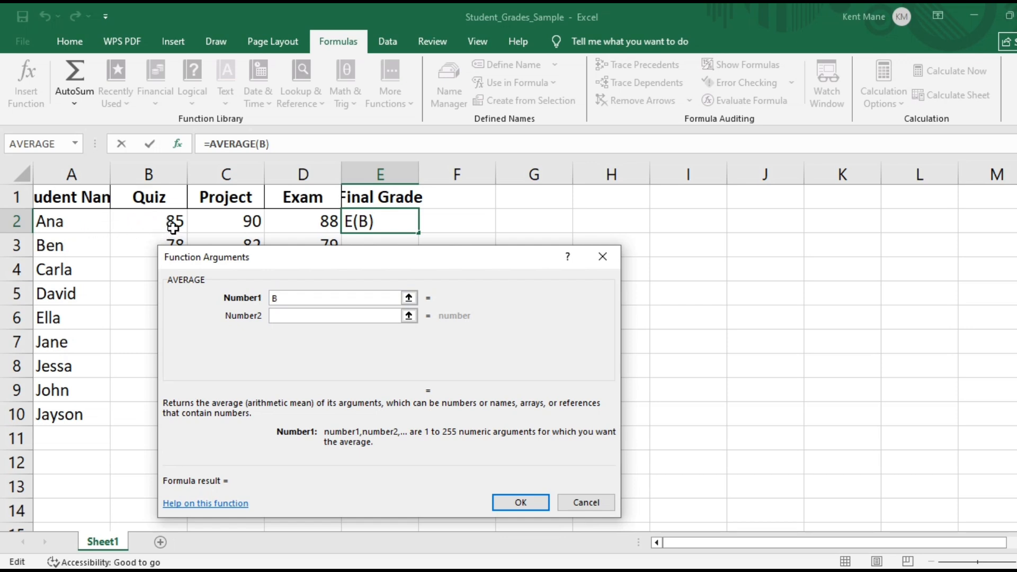
pyautogui.write('2')
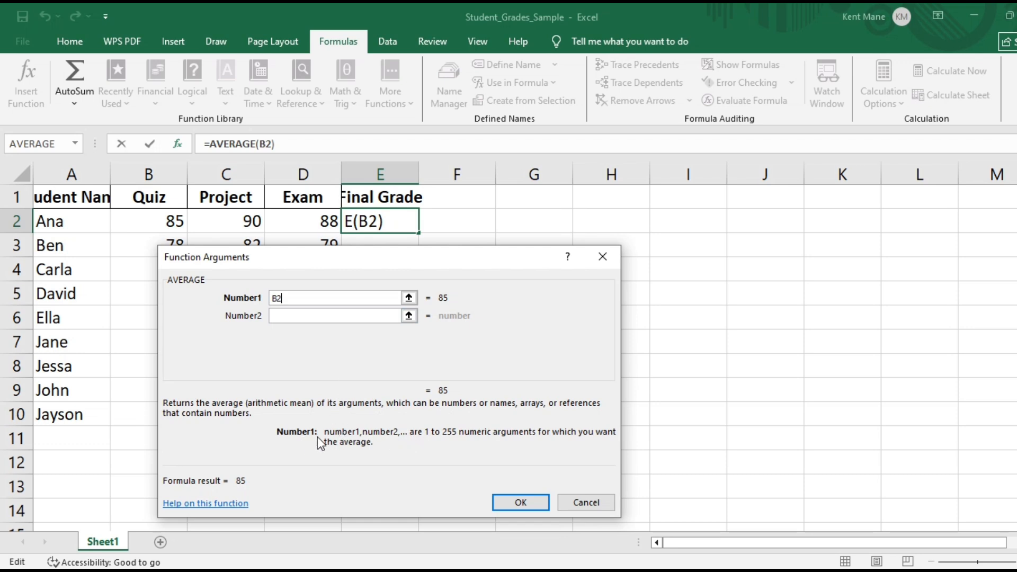
pyautogui.write(':')
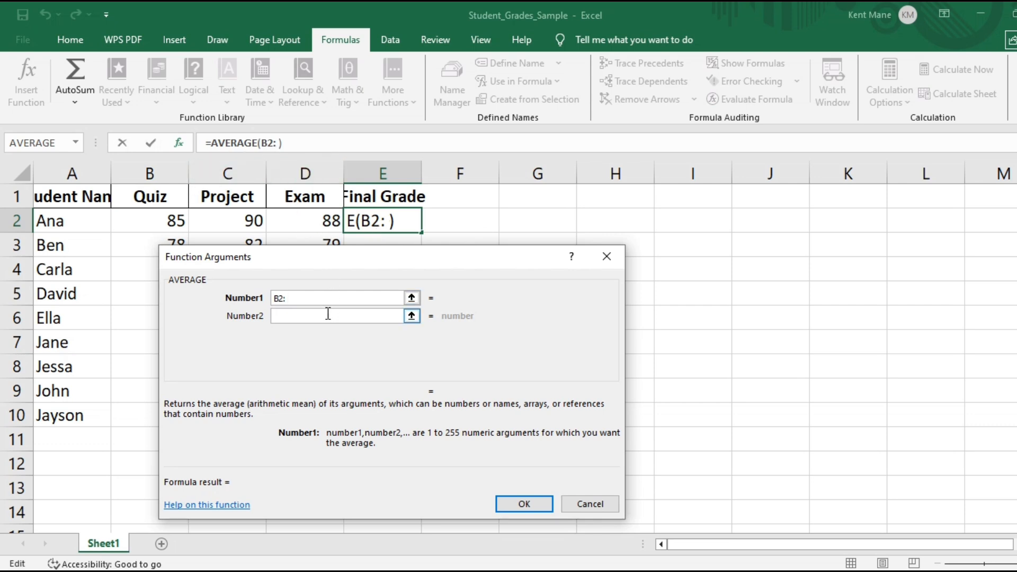
pyautogui.write('D2')
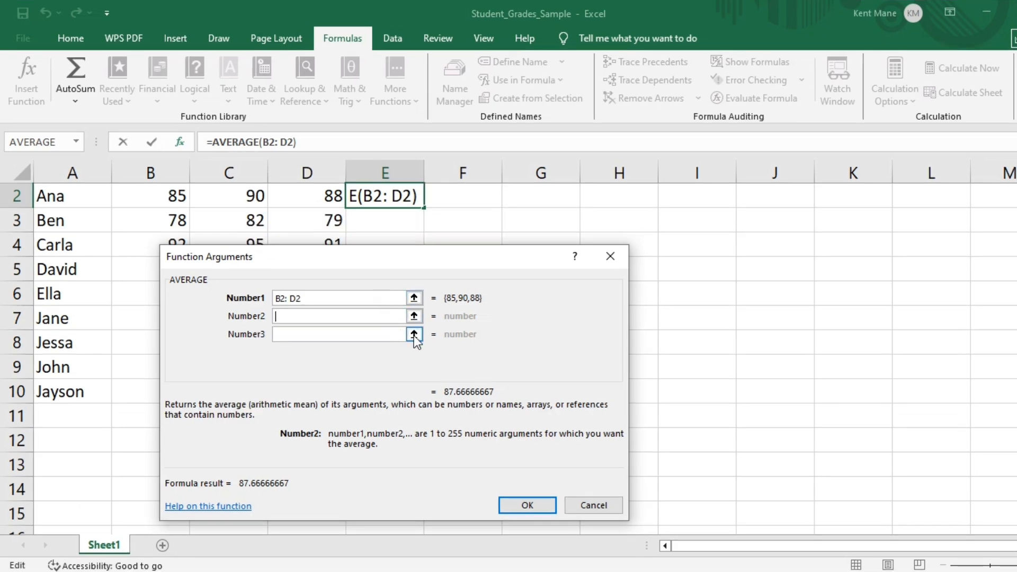
pyautogui.click(526, 502)
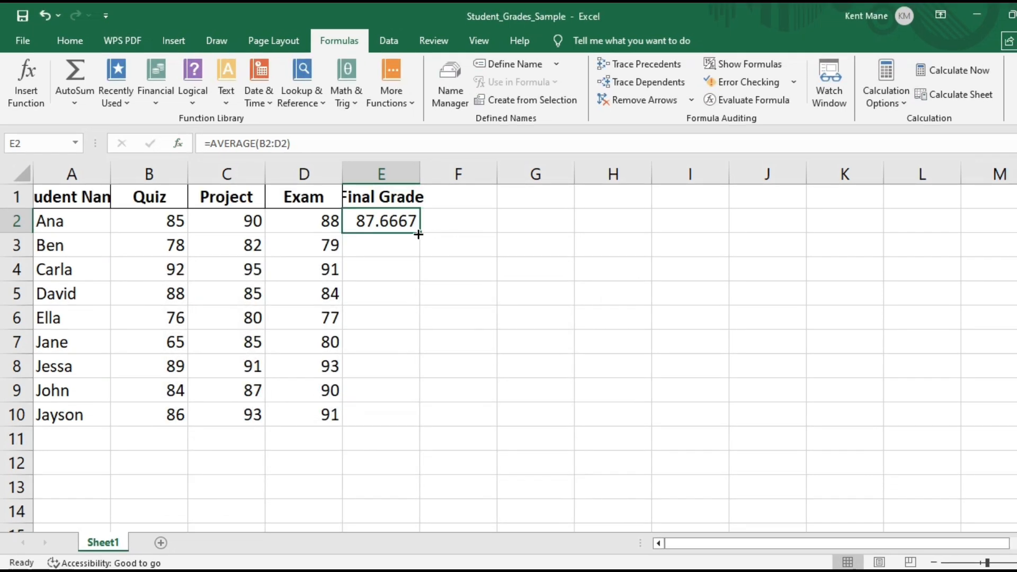
# - Fill the AVERAGE formula from E2 down through E10 for the remaining students
pyautogui.moveTo(418, 234); pyautogui.dragTo(415, 421)
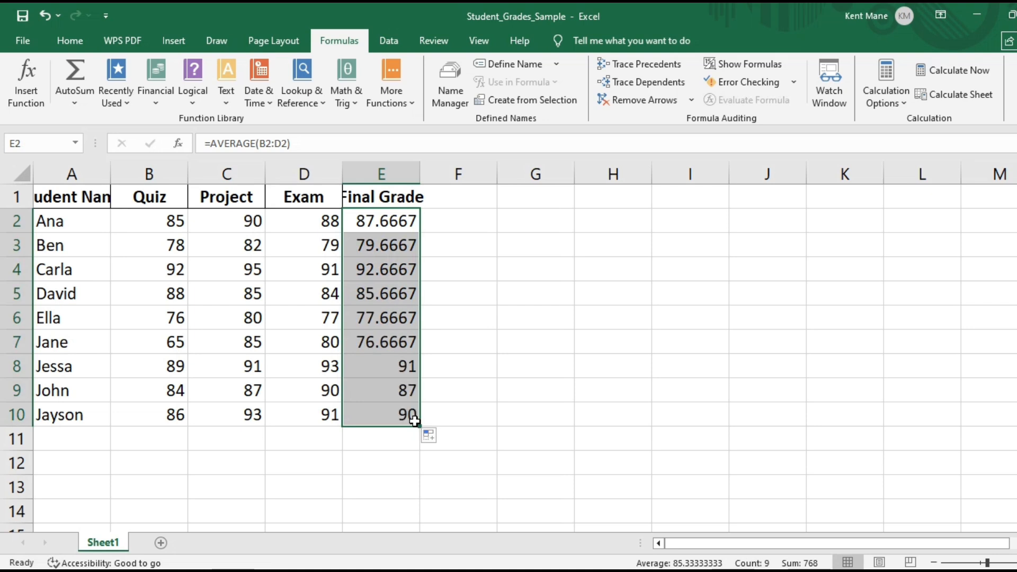
pyautogui.click(474, 395)
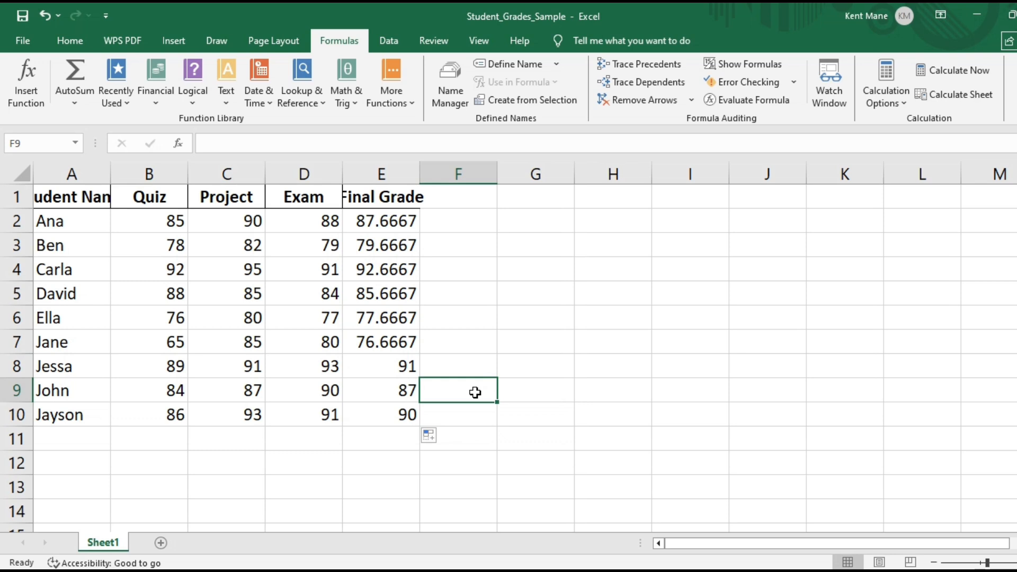
# - Undo the AVERAGE fill and the original AVERAGE formula in the Final Grade column
pyautogui.click(411, 267)
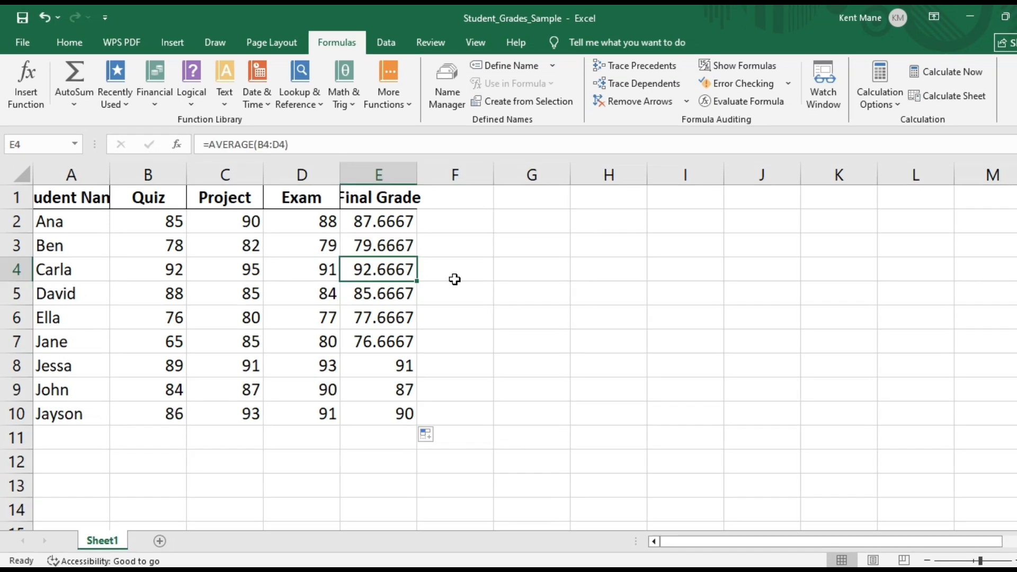
pyautogui.hotkey('ctrl', 'z')
pyautogui.hotkey('ctrl', 'z')
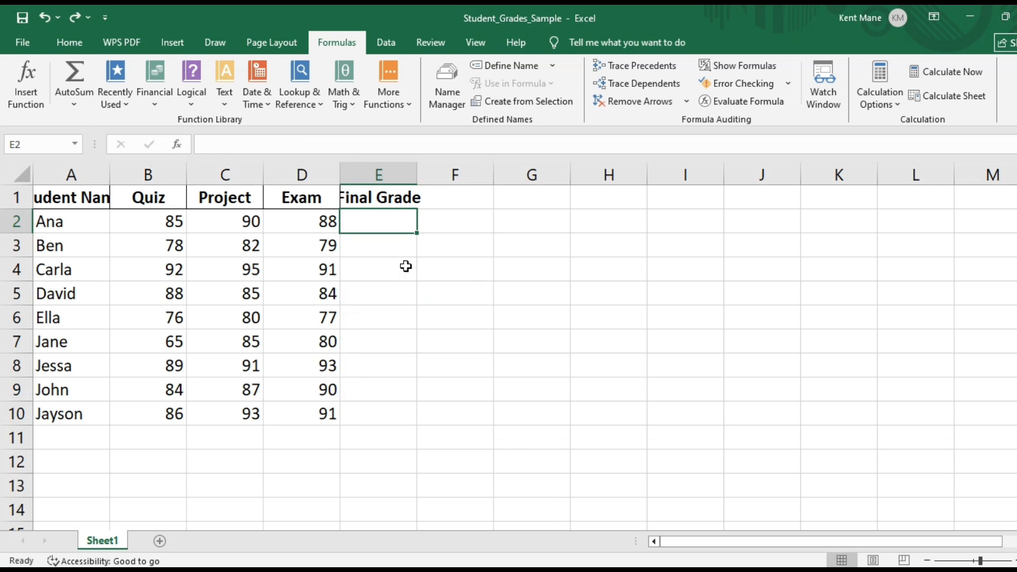
# - Search the Insert Function tool for SUM and insert the SUM function into cell E2
pyautogui.click(371, 252)
pyautogui.click(370, 227)
pyautogui.click(178, 144)
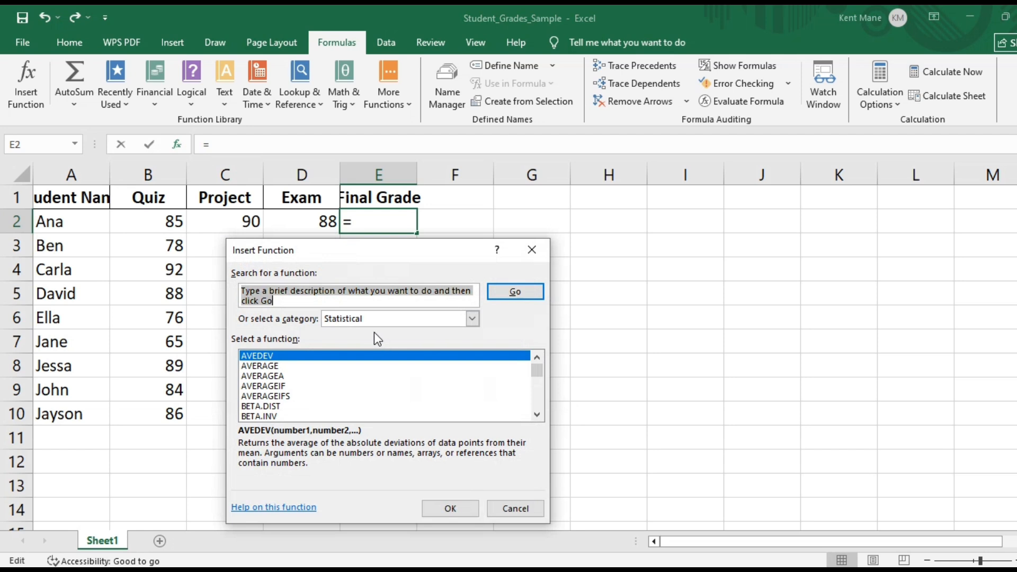
pyautogui.press('BackSpace')
pyautogui.write('SUM')
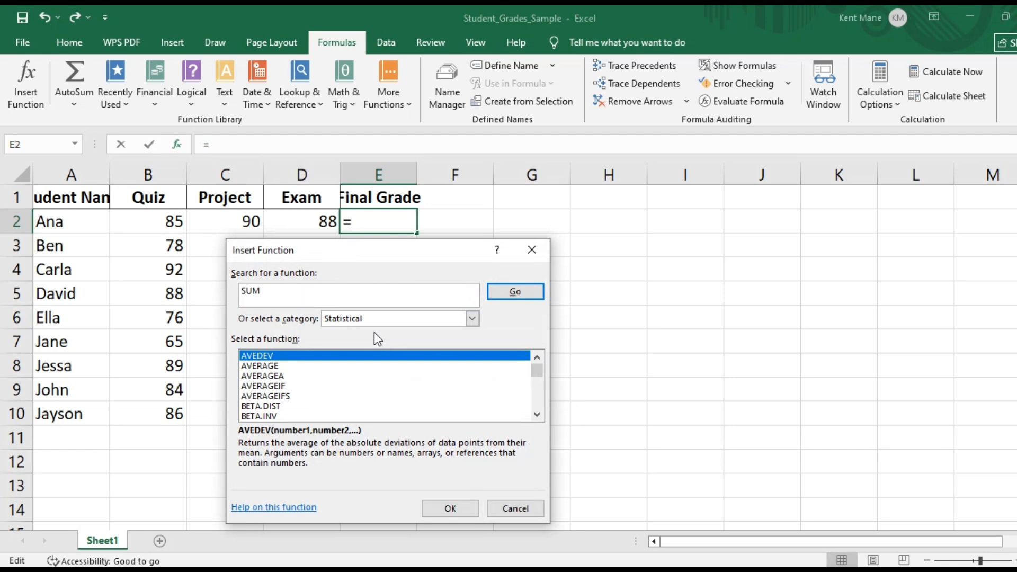
pyautogui.press('Return')
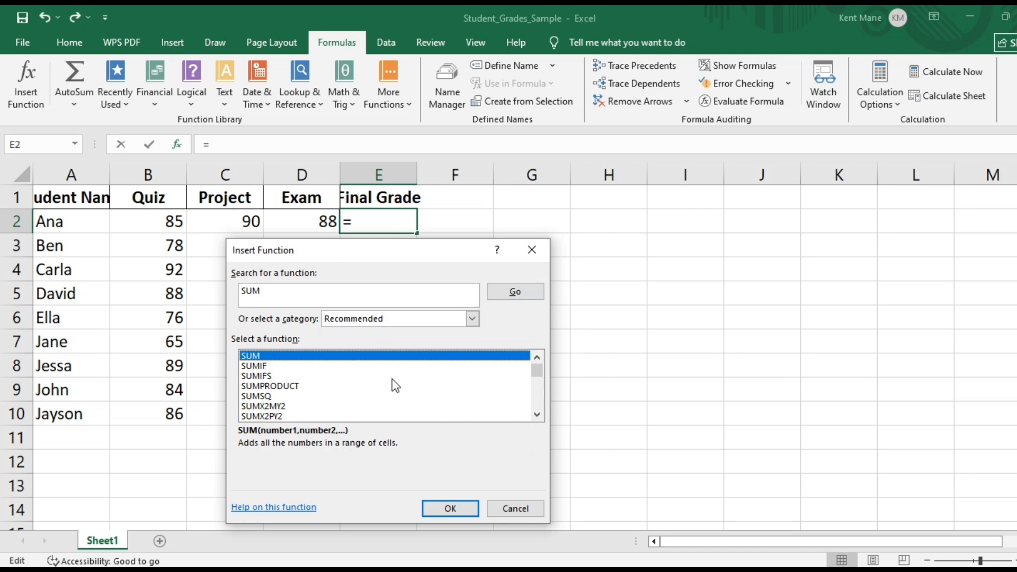
pyautogui.click(459, 508)
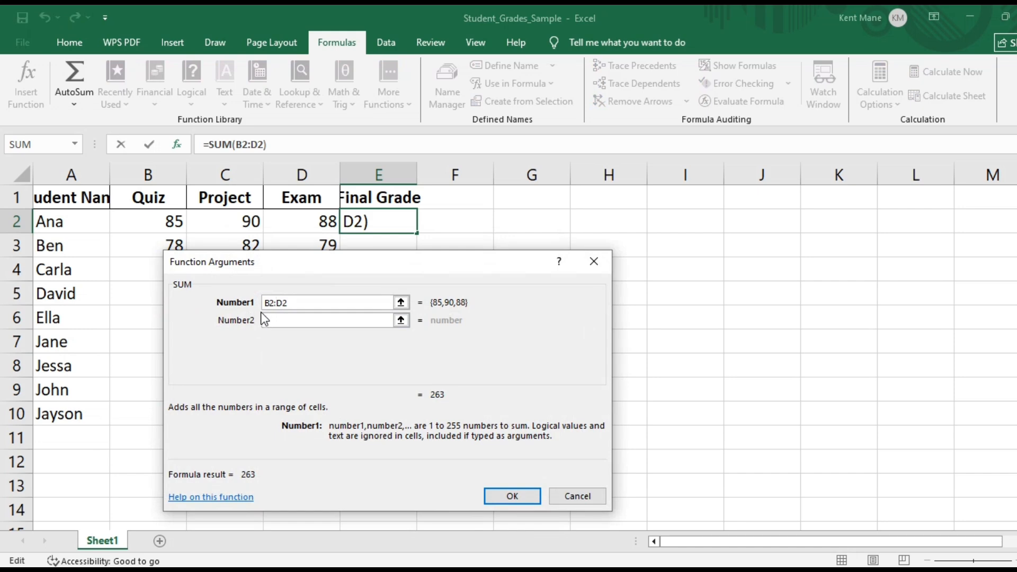
# - Accept B2:D2 as the SUM function's Number1 argument and complete the formula
pyautogui.press('Tab')
pyautogui.click(270, 307)
pyautogui.click(512, 497)
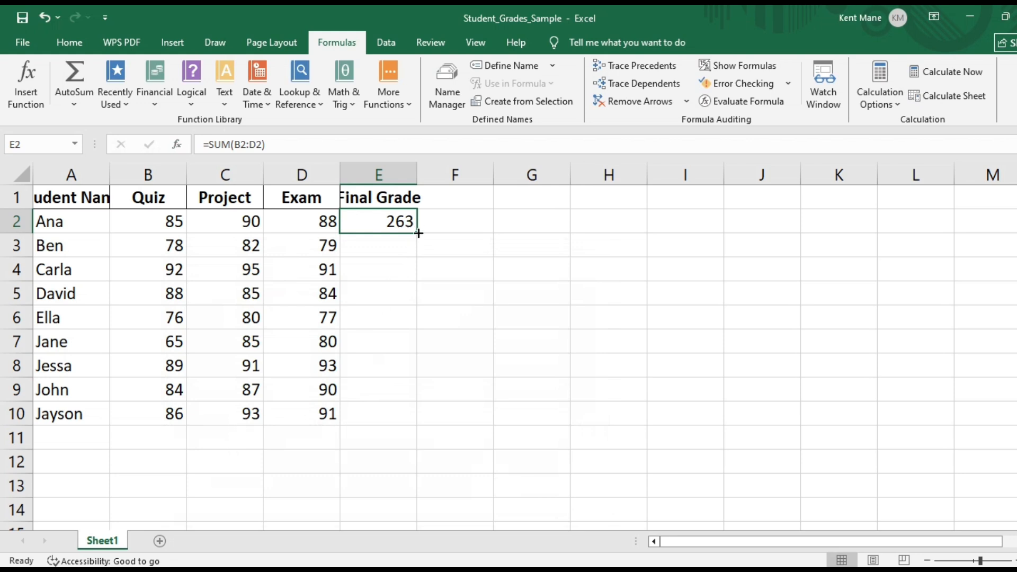
# - Fill the SUM formula from E2 down through E10 for the remaining students
pyautogui.moveTo(418, 233); pyautogui.dragTo(419, 430)
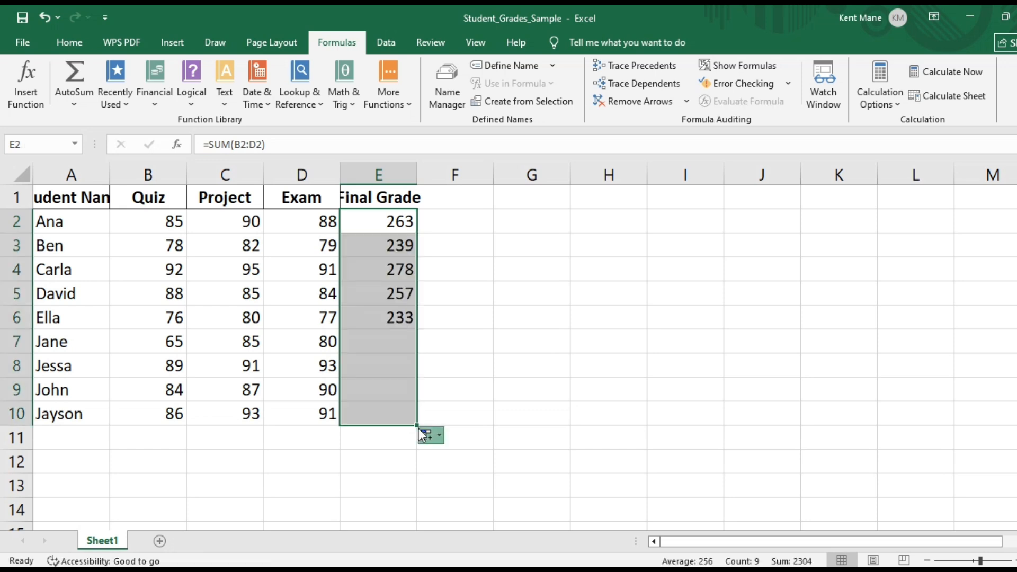
pyautogui.click(454, 313)
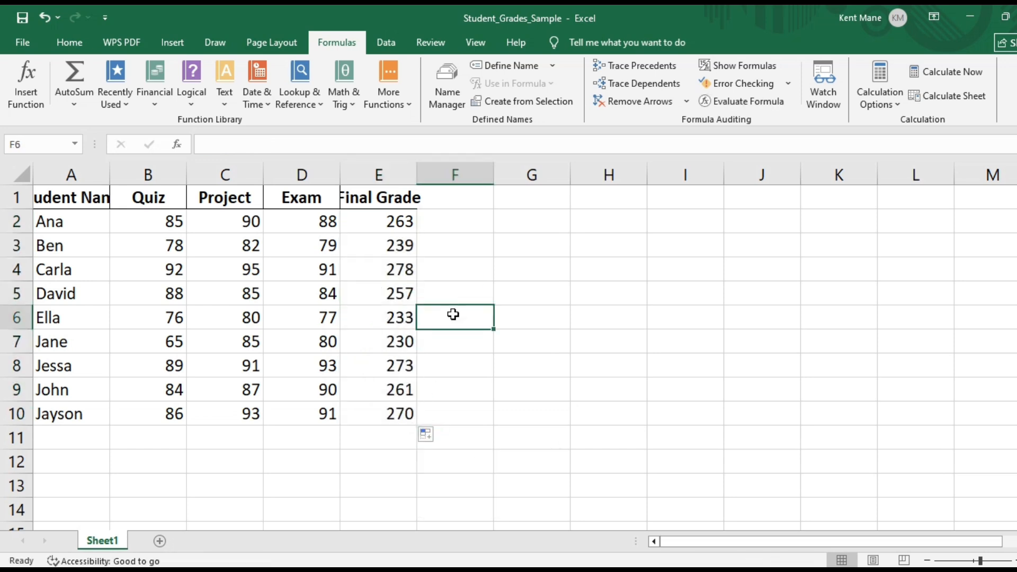
pyautogui.click(458, 406)
pyautogui.hotkey('ctrl', 'Up')
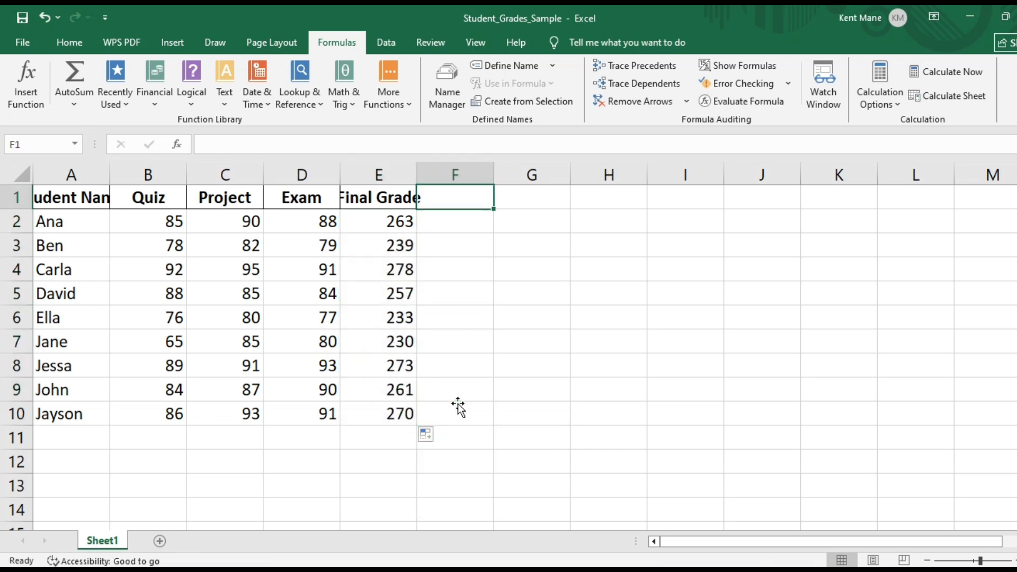
pyautogui.click(459, 360)
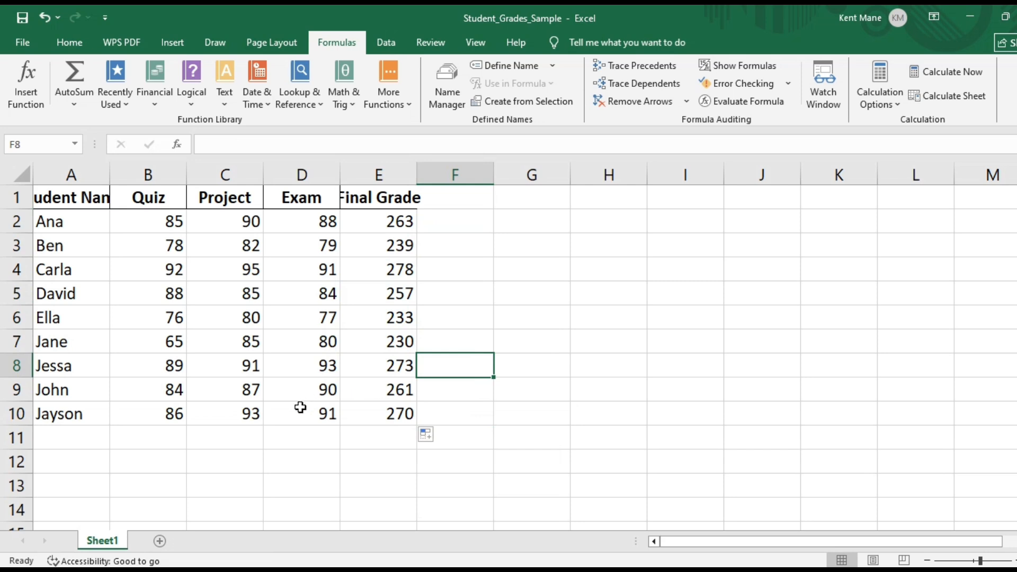